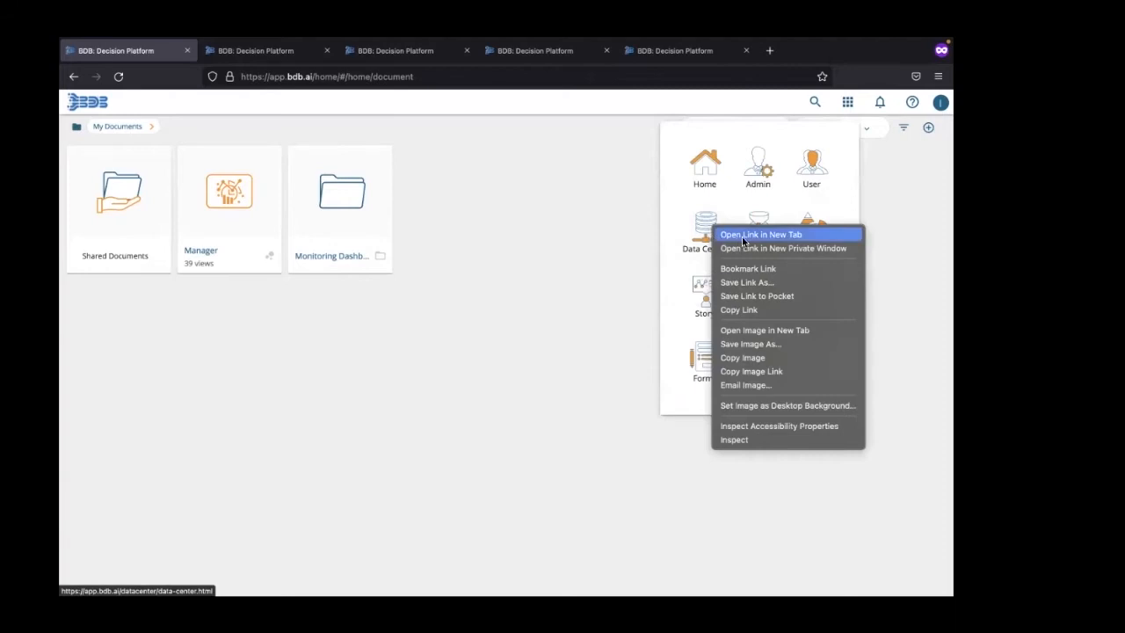
Step: Open the Data Center module in a separate browser tab and switch to it
click(739, 234)
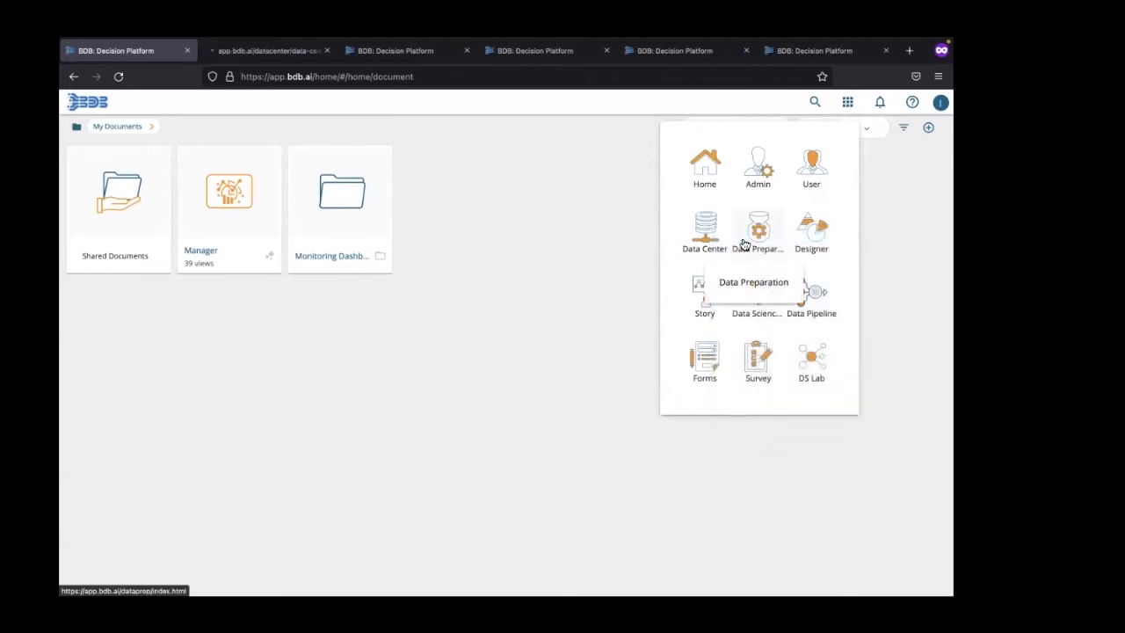
click(268, 50)
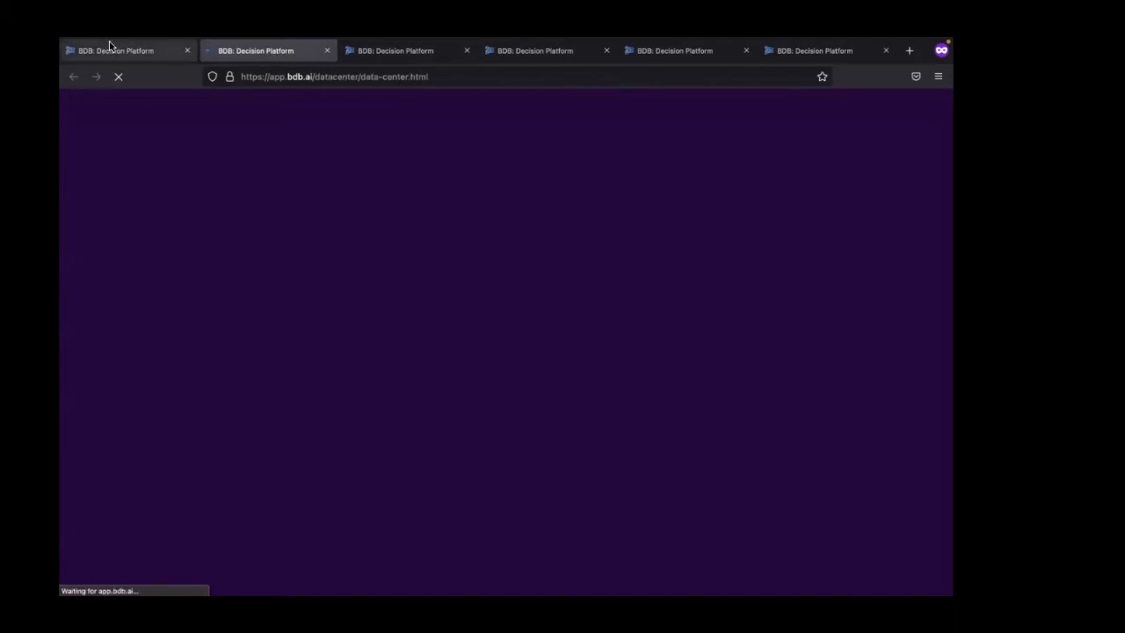
click(114, 51)
click(251, 50)
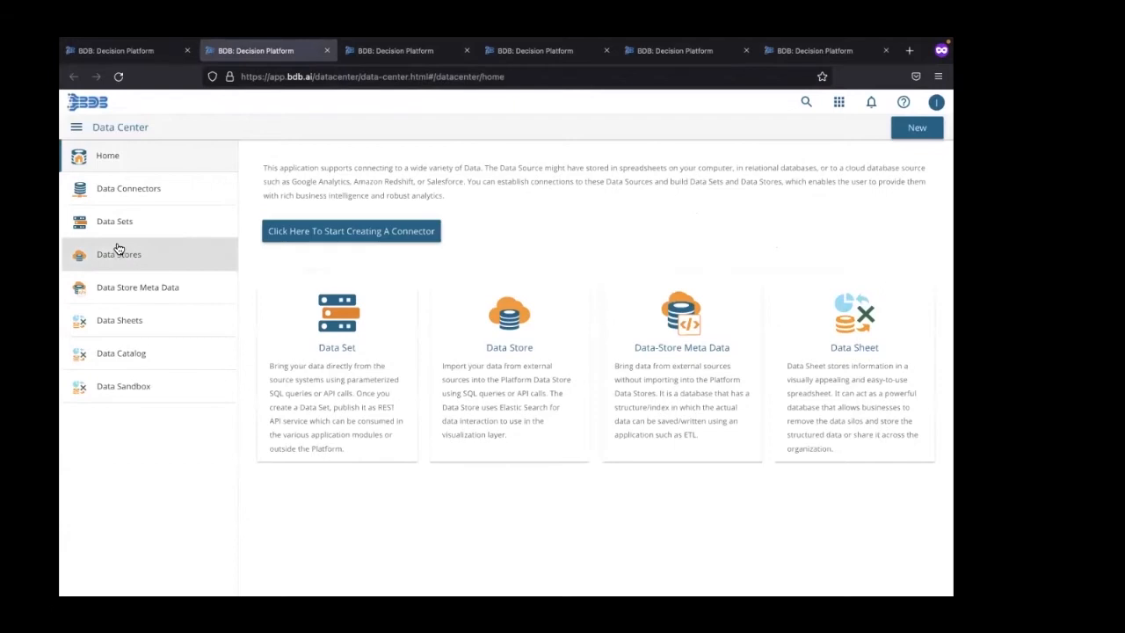
Step: Open the Publish As Data Service form of the sensor_raw_10mins data set and review its settings
click(117, 234)
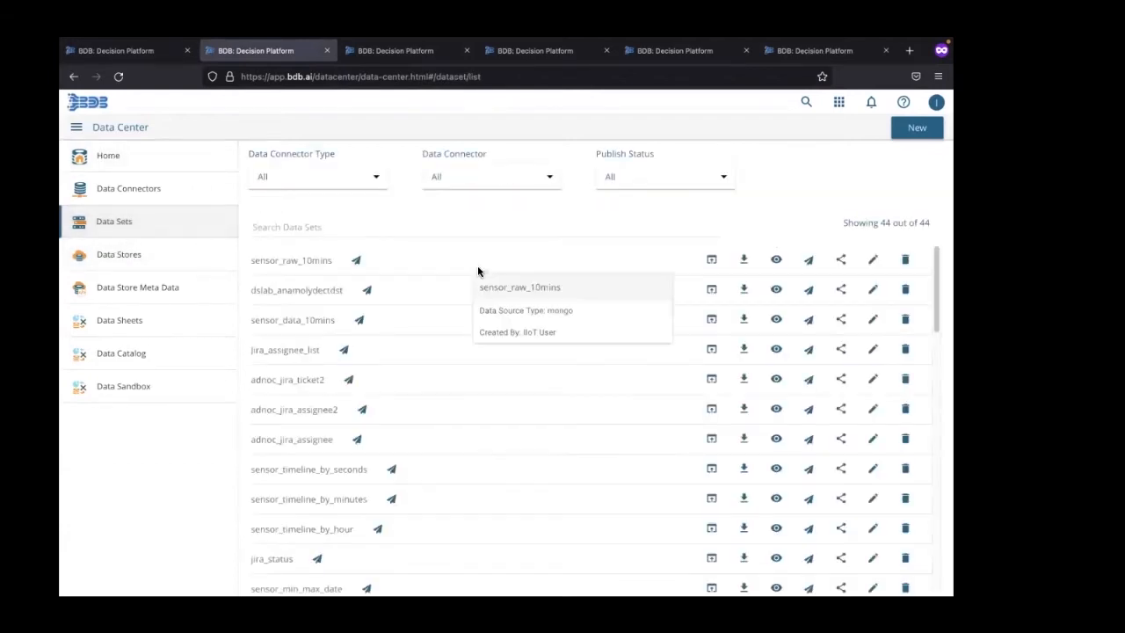
click(714, 258)
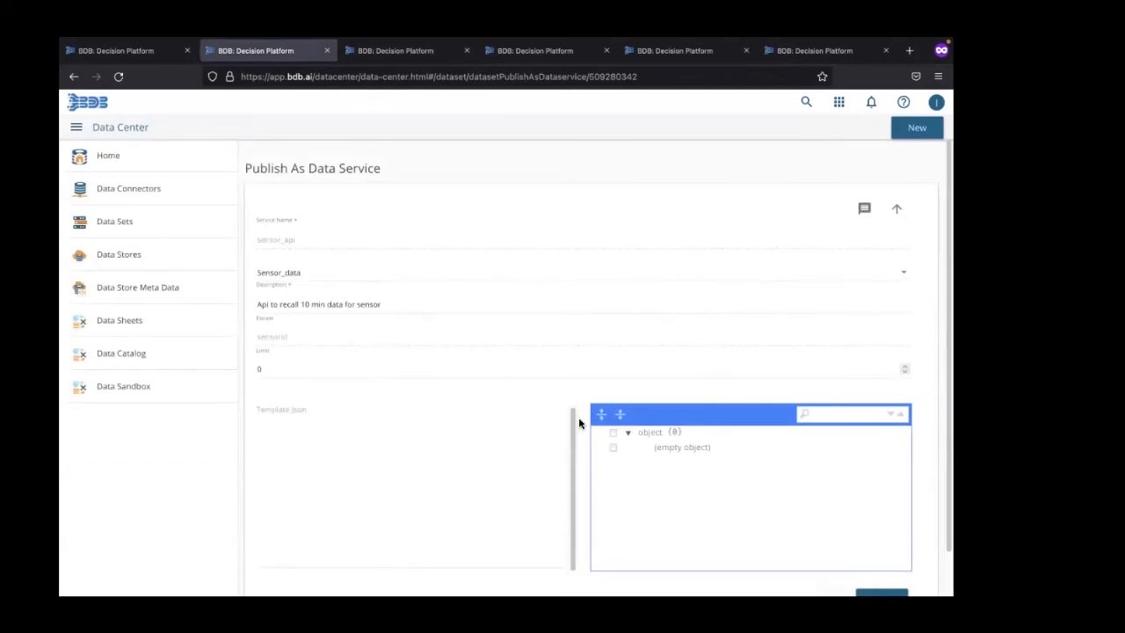
scroll(579, 422, down, 1)
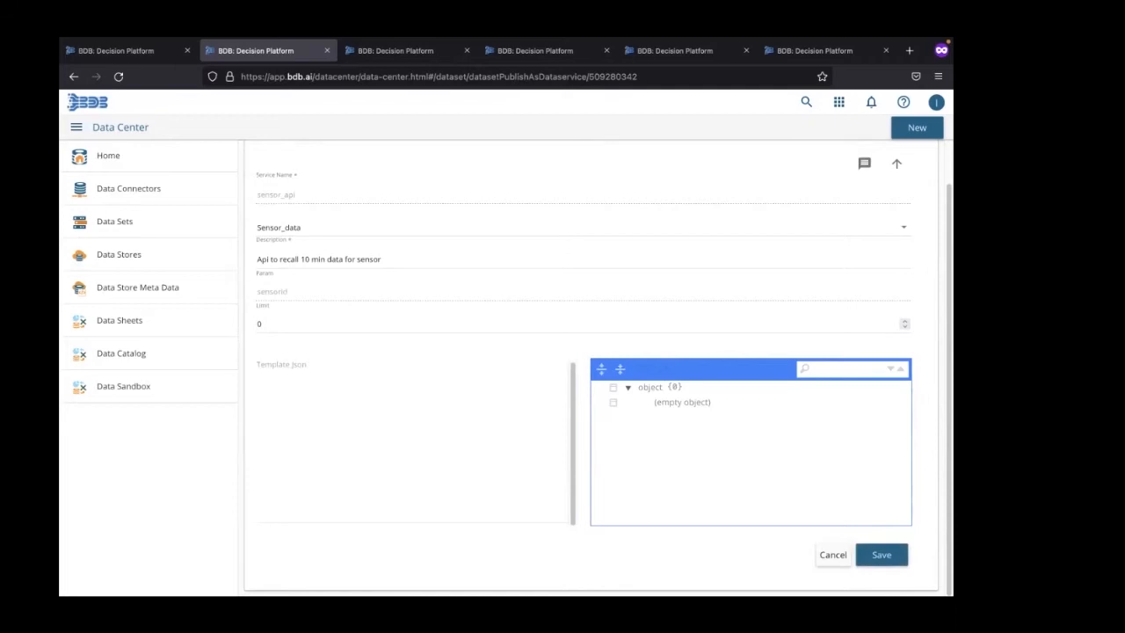
Step: Go to the Admin module and open API Client Registration
click(839, 102)
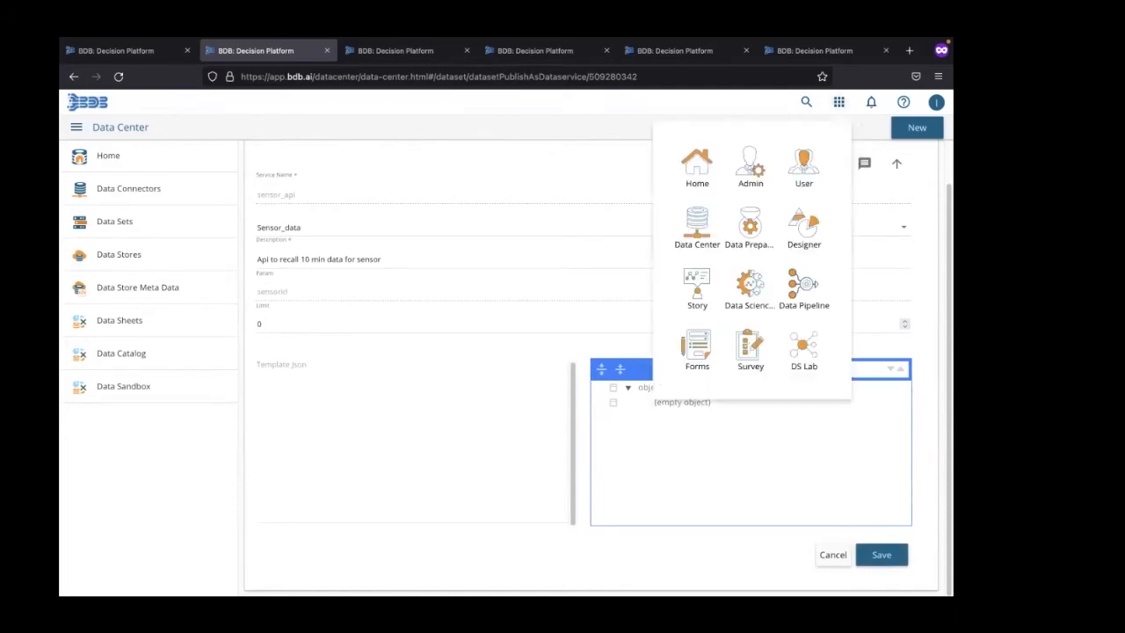
click(752, 167)
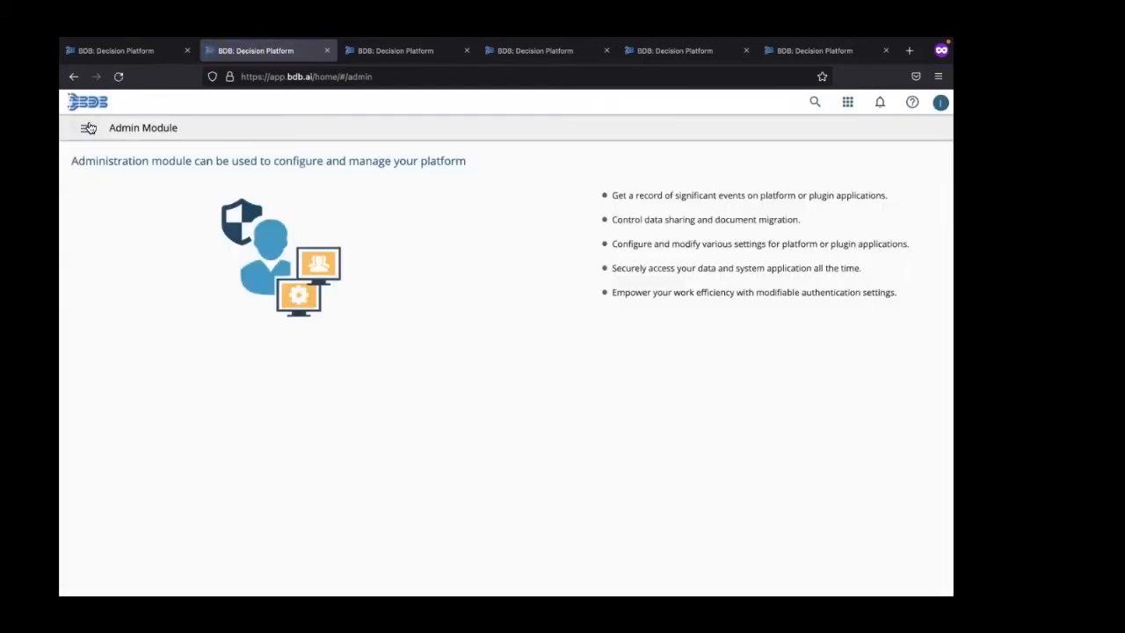
click(89, 128)
click(130, 464)
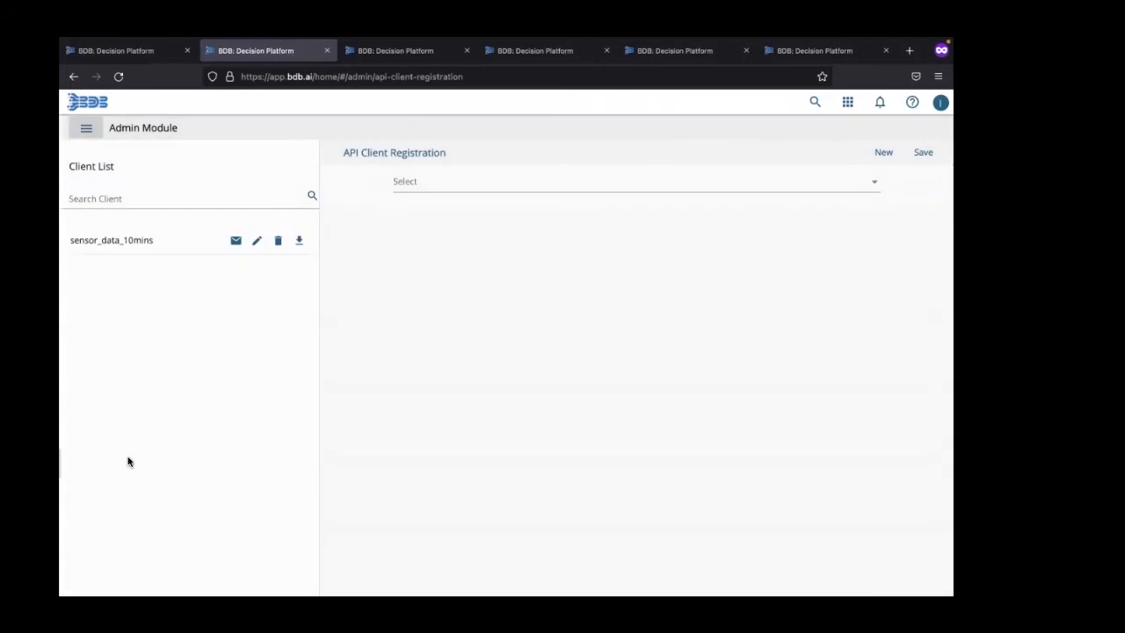
Step: Compare the registration fields for the Internal and External client types, ending on Internal
click(785, 188)
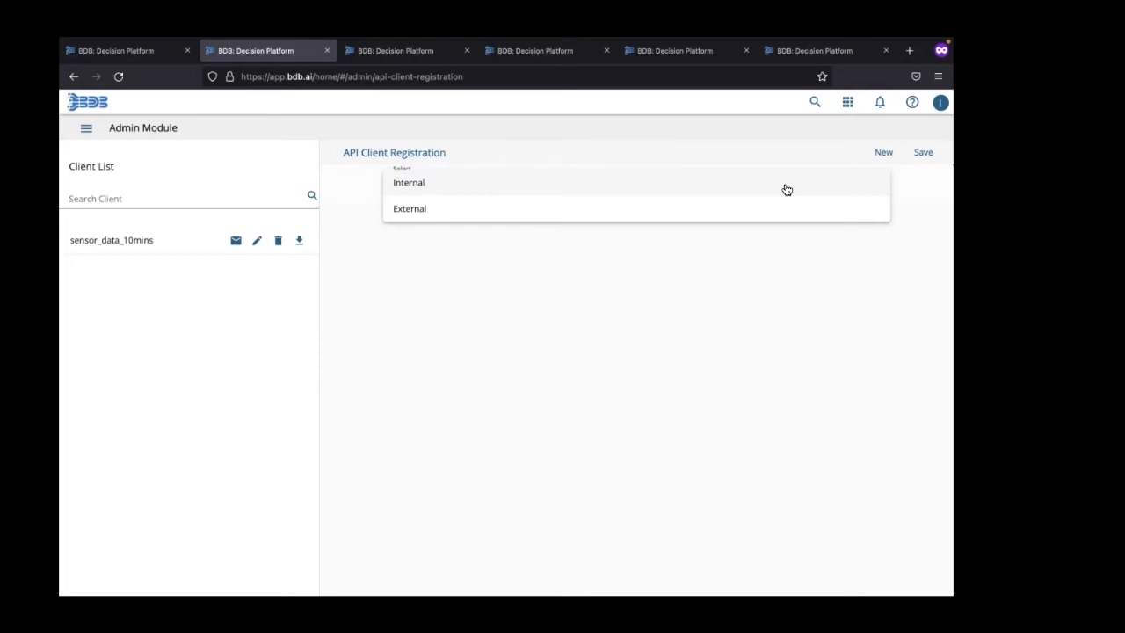
click(787, 190)
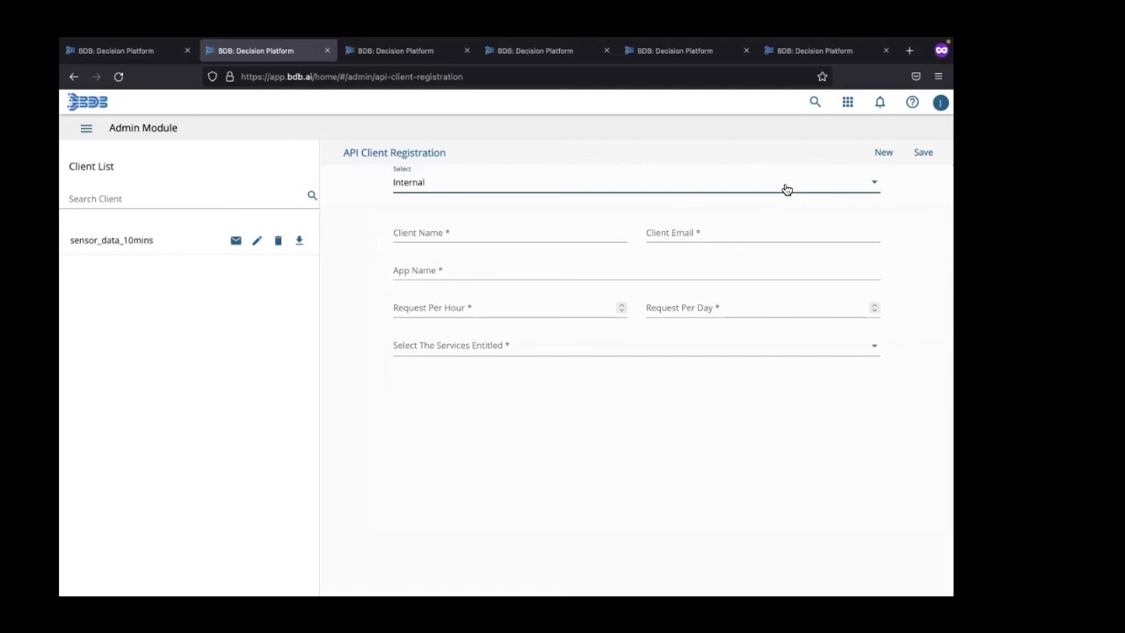
click(787, 190)
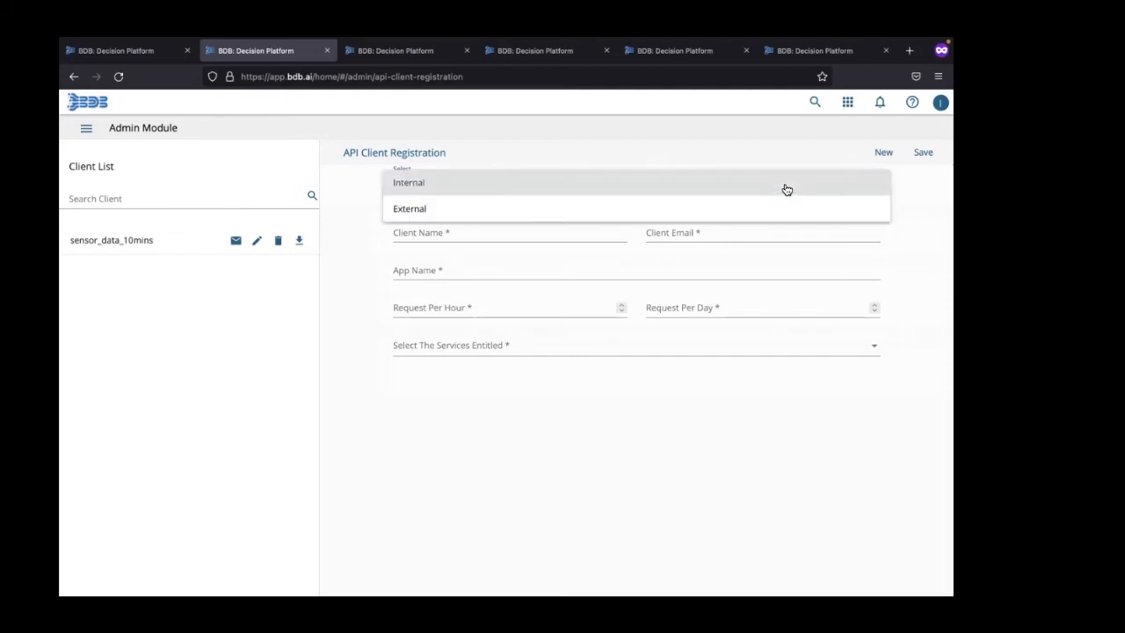
click(679, 211)
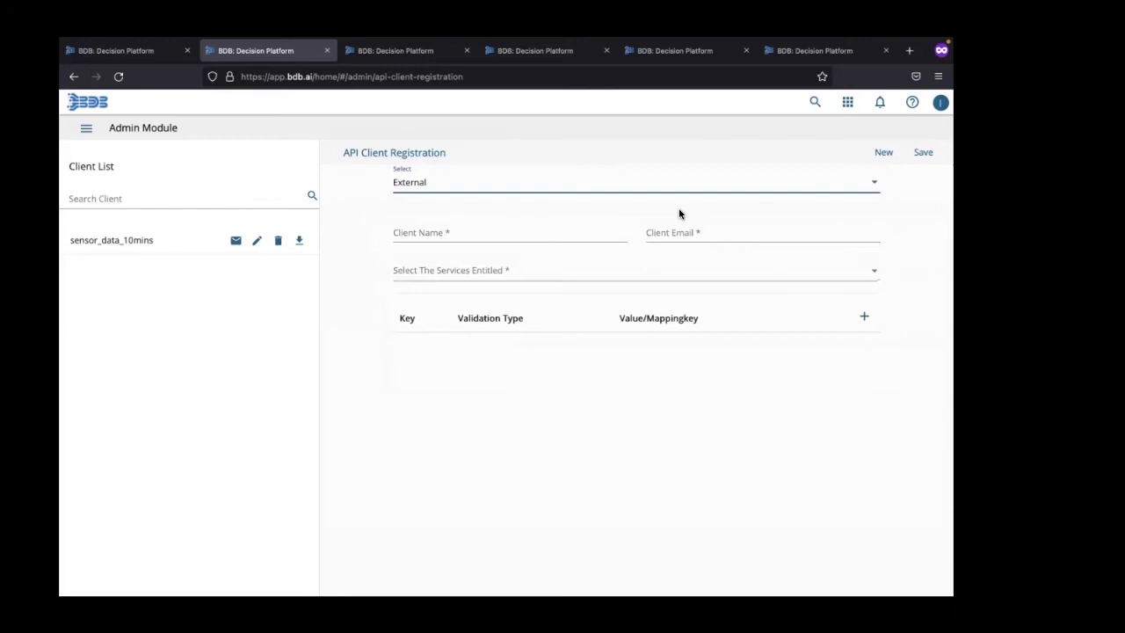
click(733, 185)
click(740, 157)
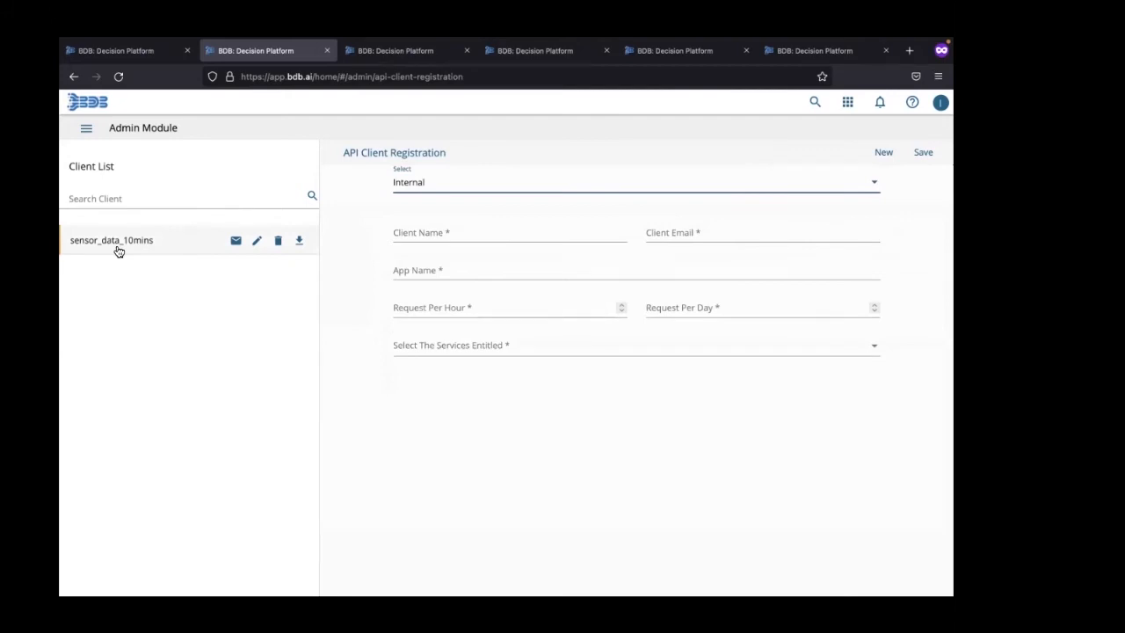
Step: Open the sensor_data_10mins client and review the documentation of its sensor_data_10mins service, returning to the client list
click(257, 242)
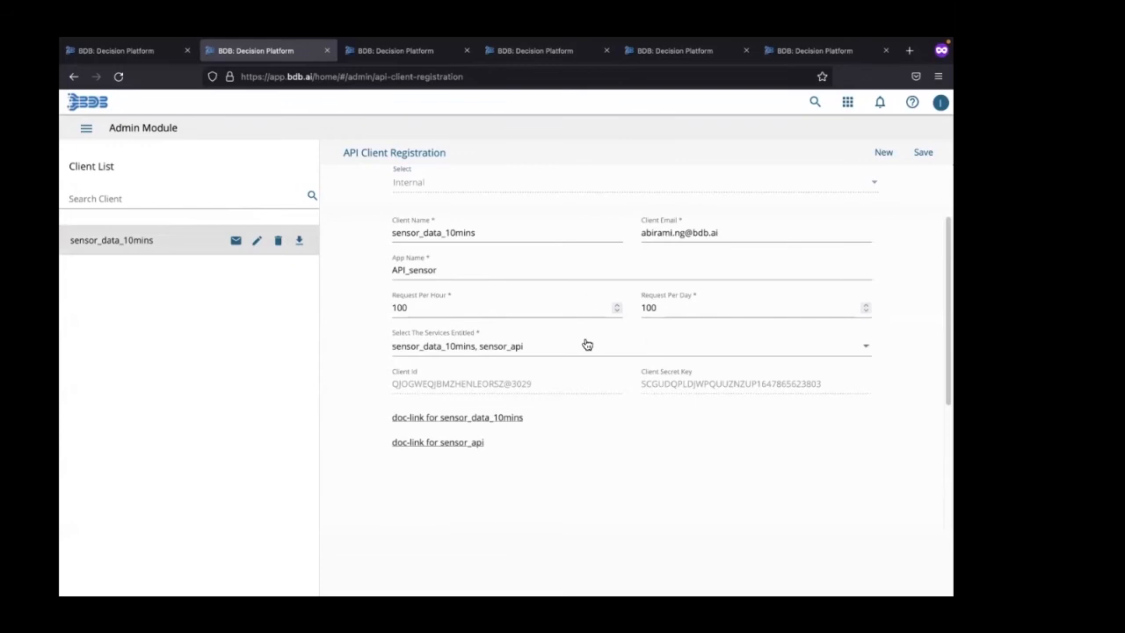
click(417, 420)
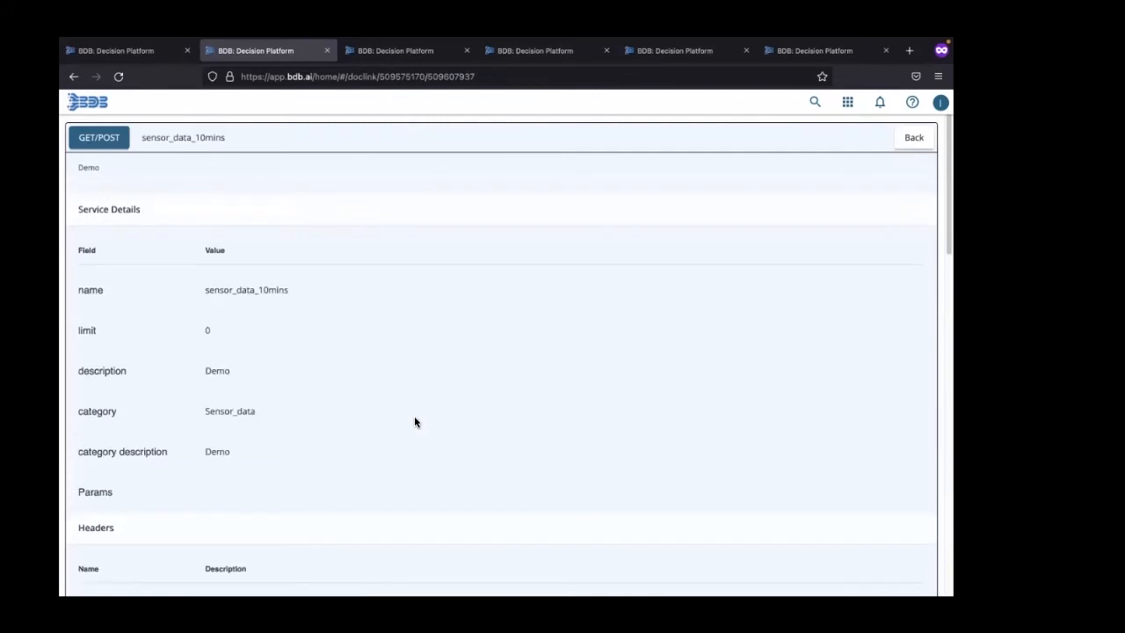
scroll(415, 422, down, 10)
scroll(415, 422, down, 3)
scroll(415, 422, up, 15)
click(911, 139)
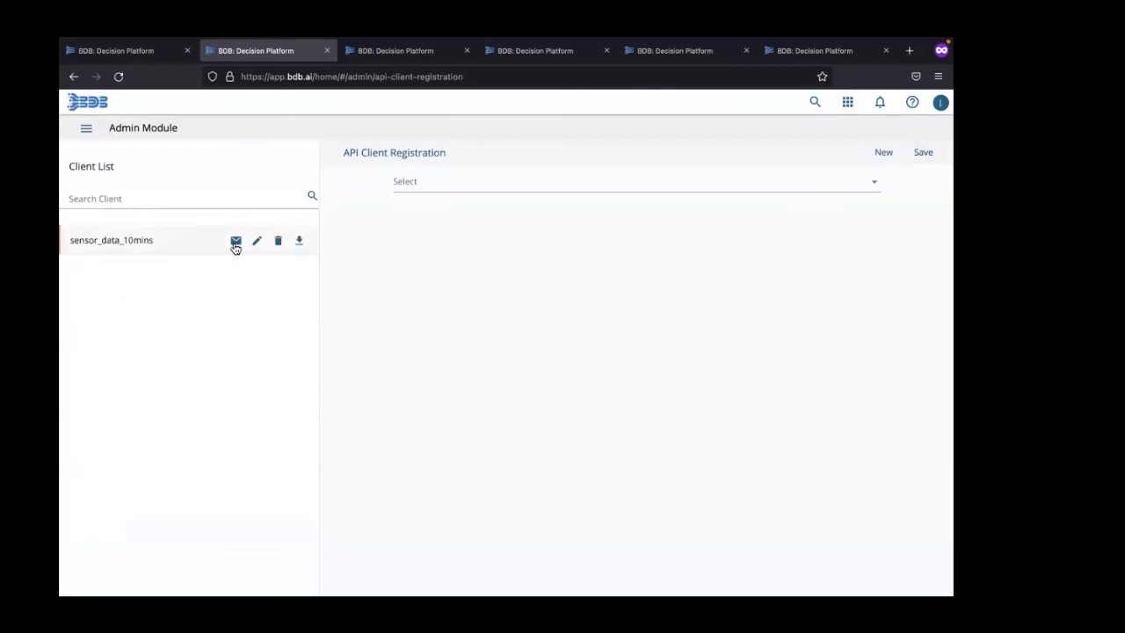
Step: Reopen the sensor_data_10mins client registration to view its credentials, and switch to Postman
click(258, 243)
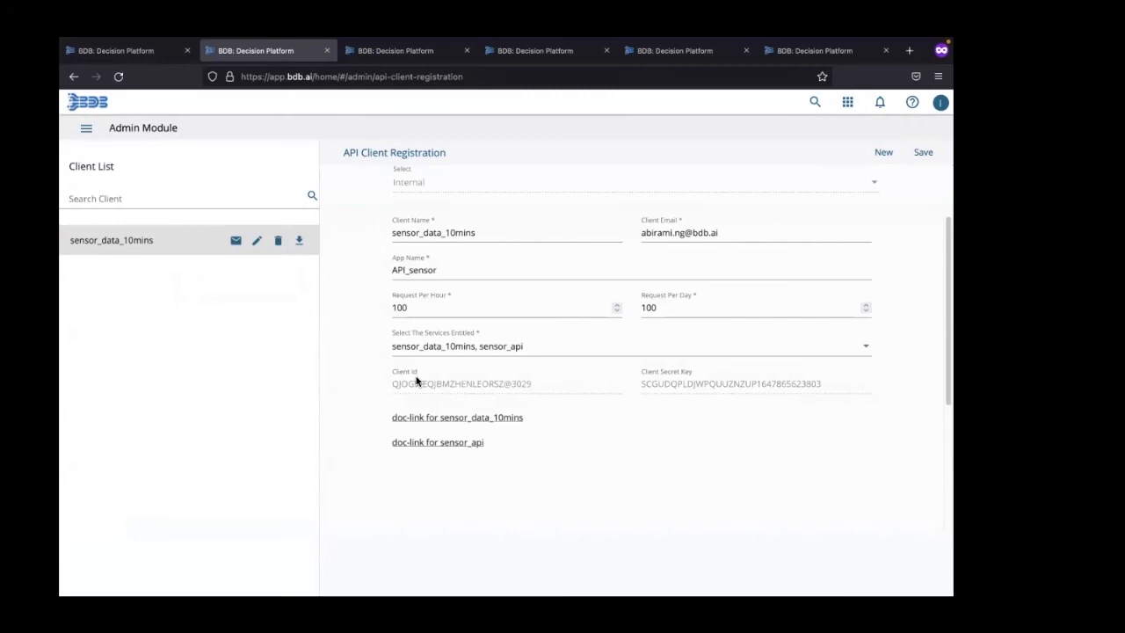
key(ctrl+Right)
key(ctrl+Left)
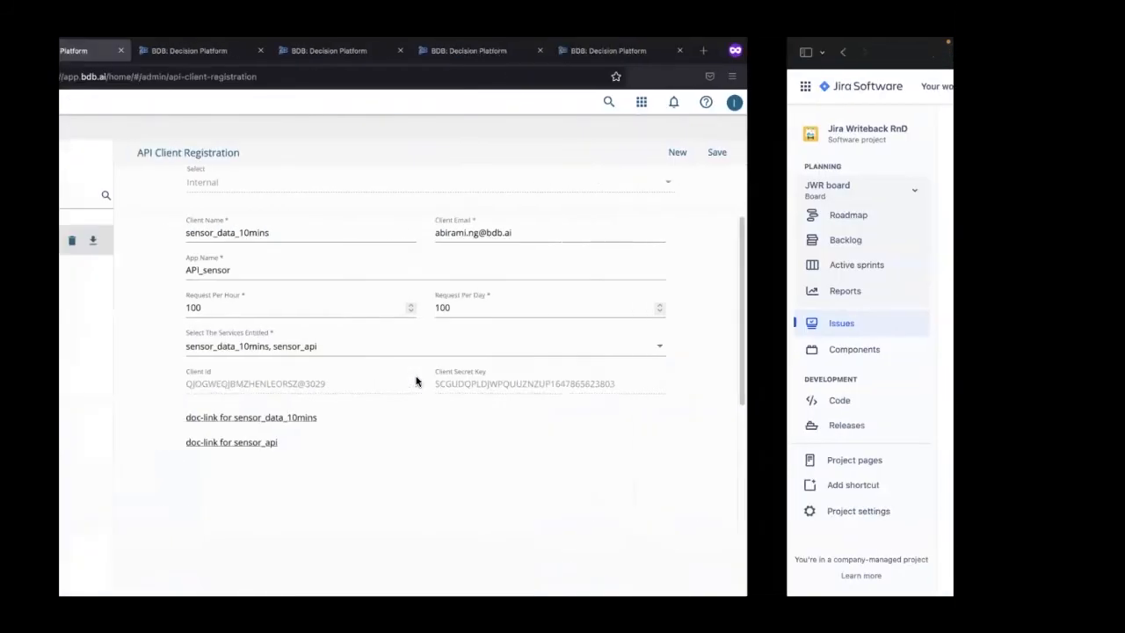
key(ctrl+Left)
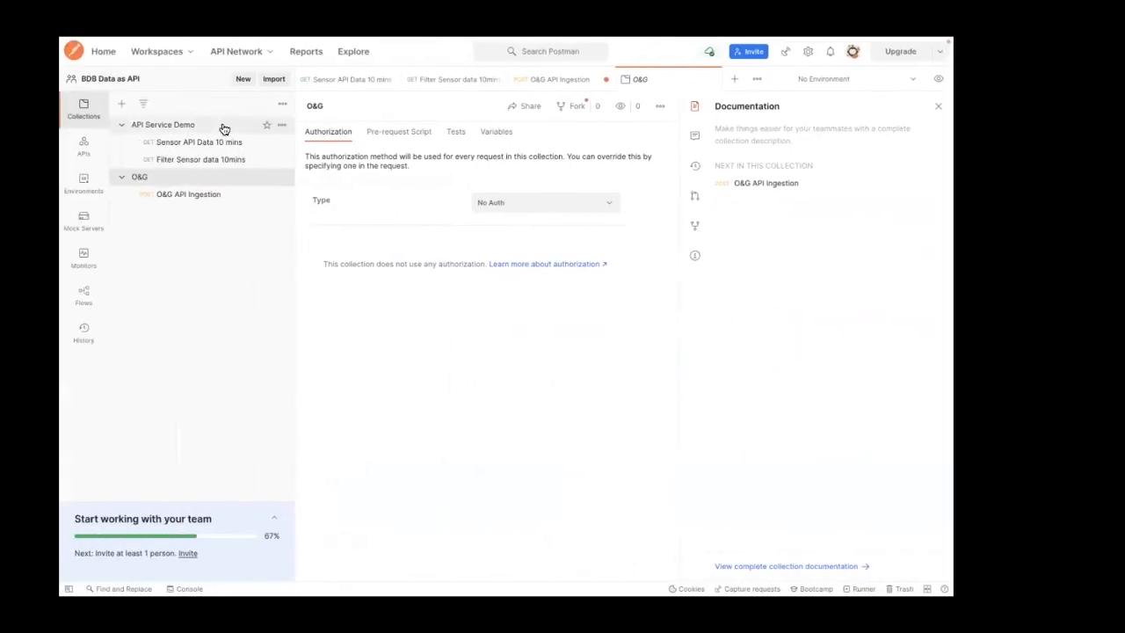
Step: Open the Sensor API Data 10 mins request and send it to the sensor_data_10mins service
click(199, 146)
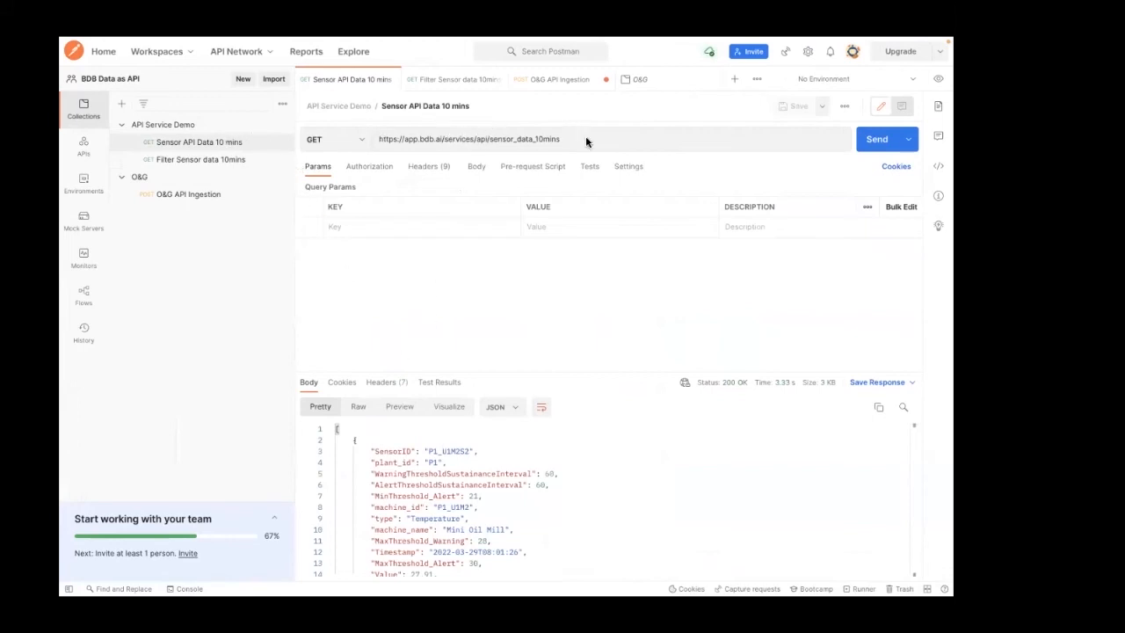
click(663, 134)
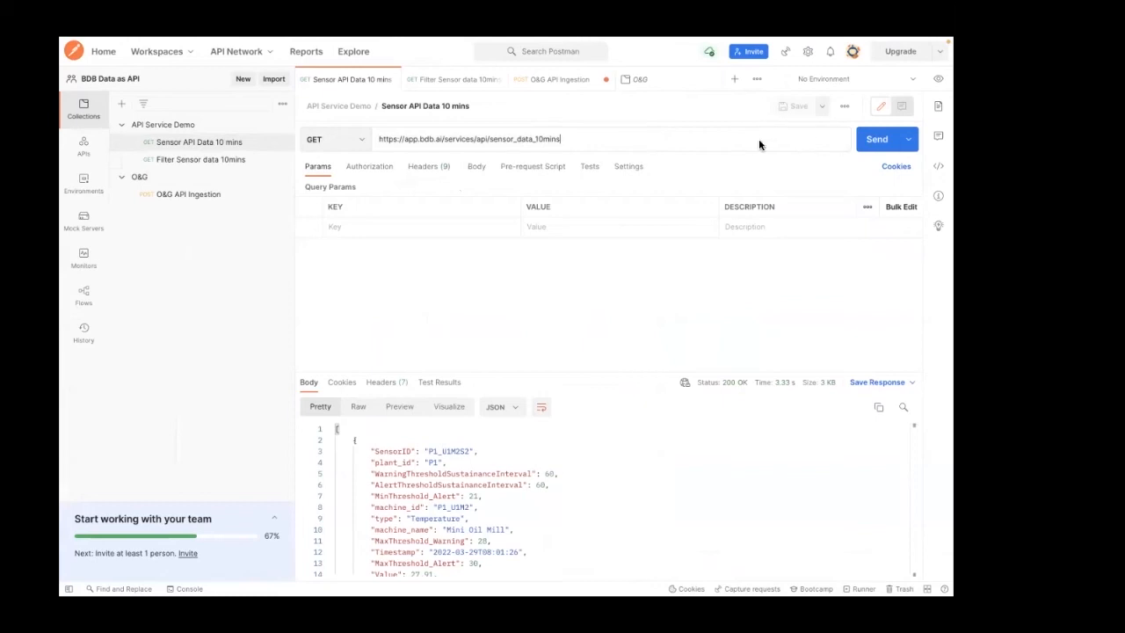
double_click(516, 141)
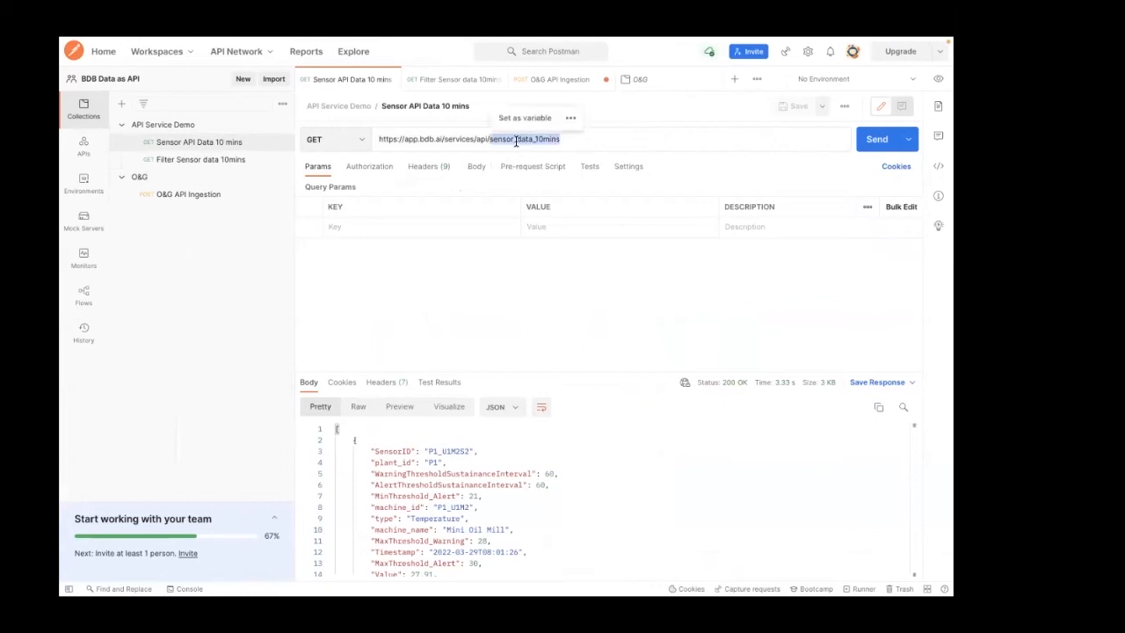
click(587, 140)
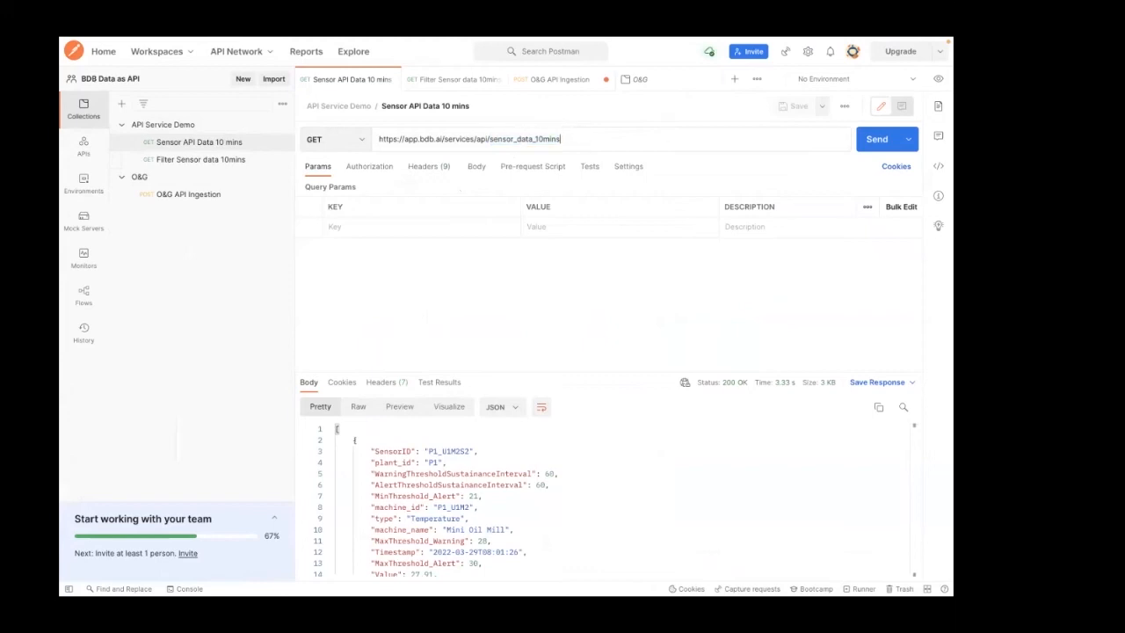
key(Return)
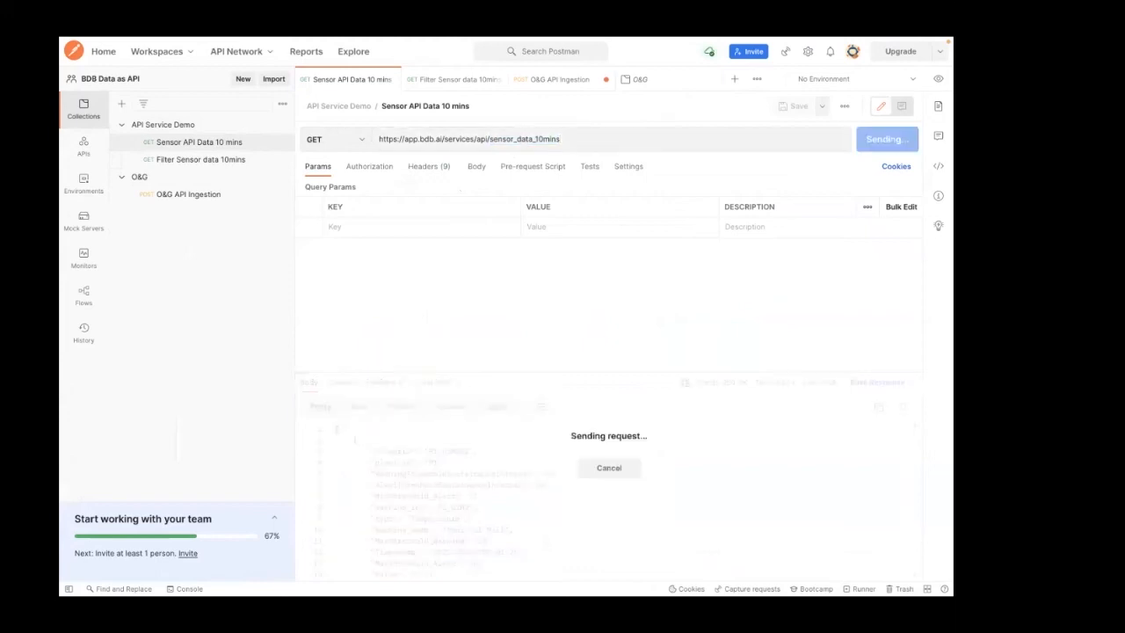
Step: Examine the request's clientid, appname and clientsecret headers and the JSON response body
click(422, 167)
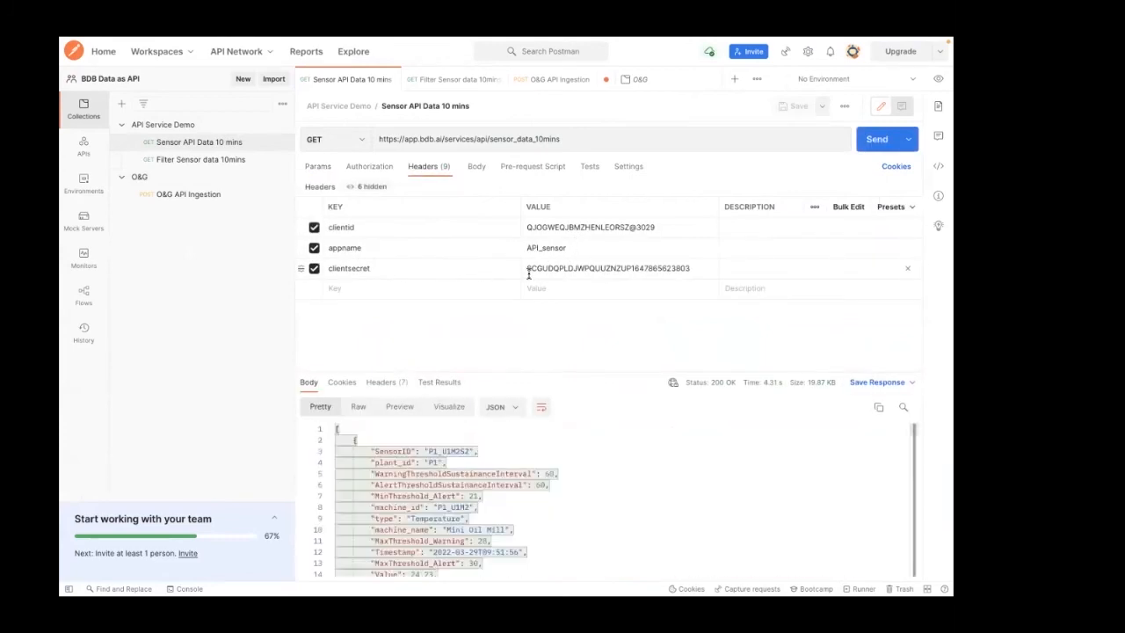
right_click(589, 502)
key(Escape)
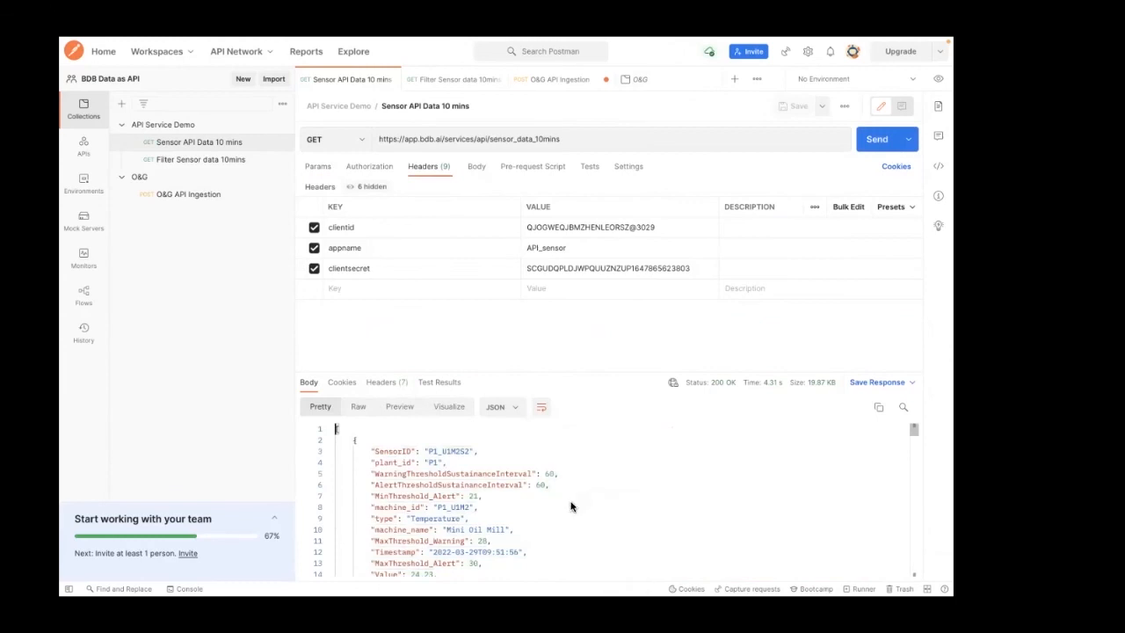
scroll(572, 506, down, 4)
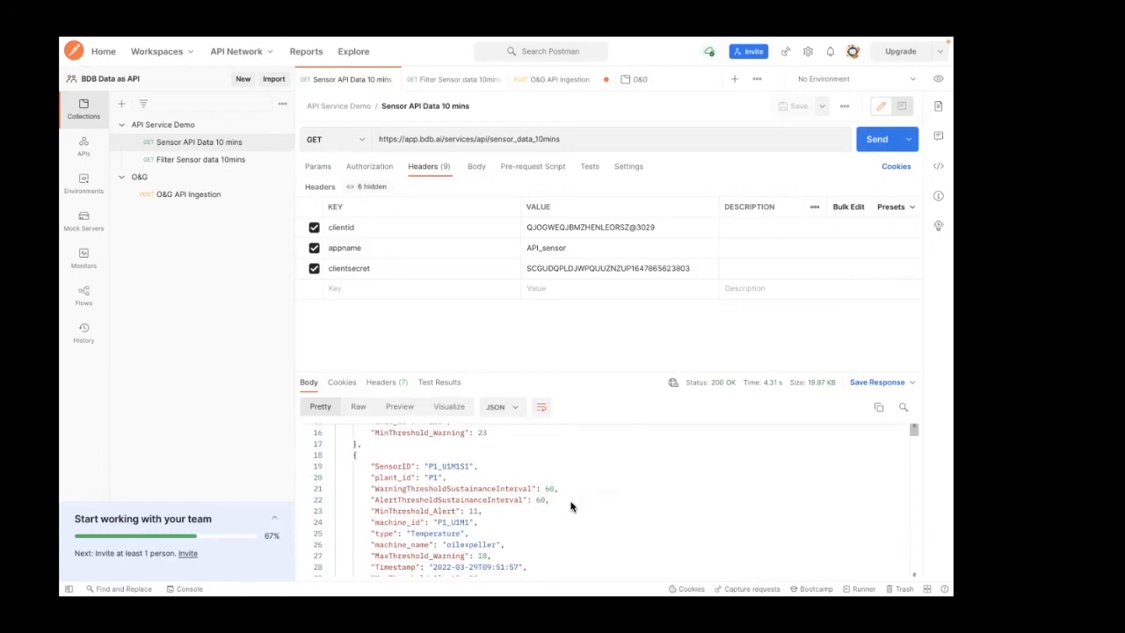
Step: Send the Filter Sensor data 10mins request with sensorid P1_U1M2S2 and look through the returned JSON
click(282, 159)
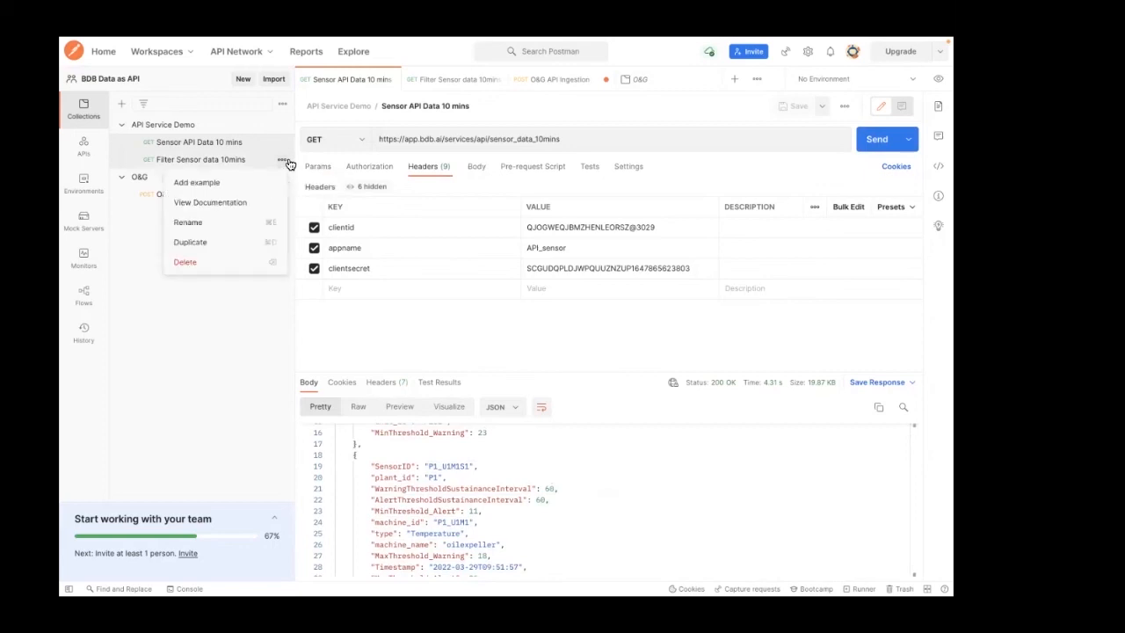
click(444, 82)
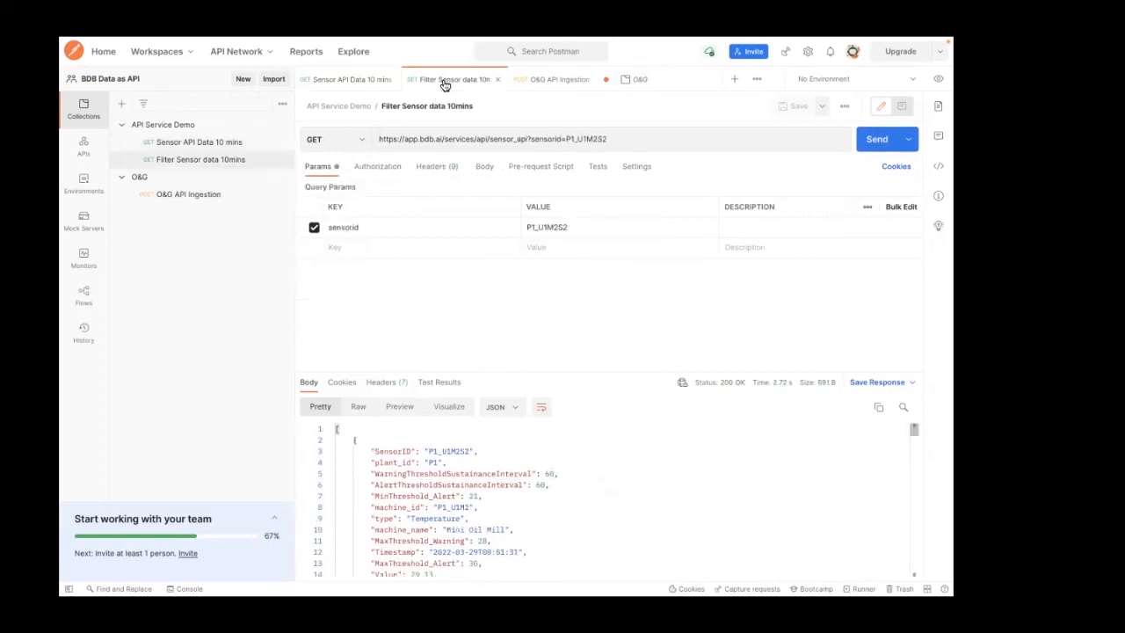
drag(531, 139, 615, 141)
click(620, 139)
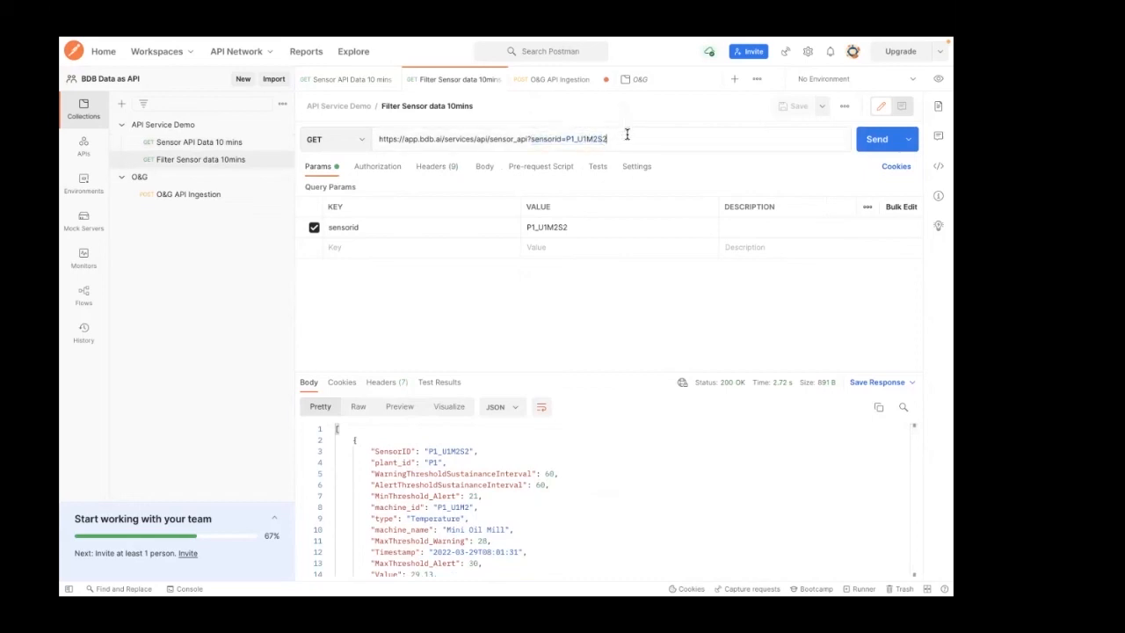
double_click(578, 139)
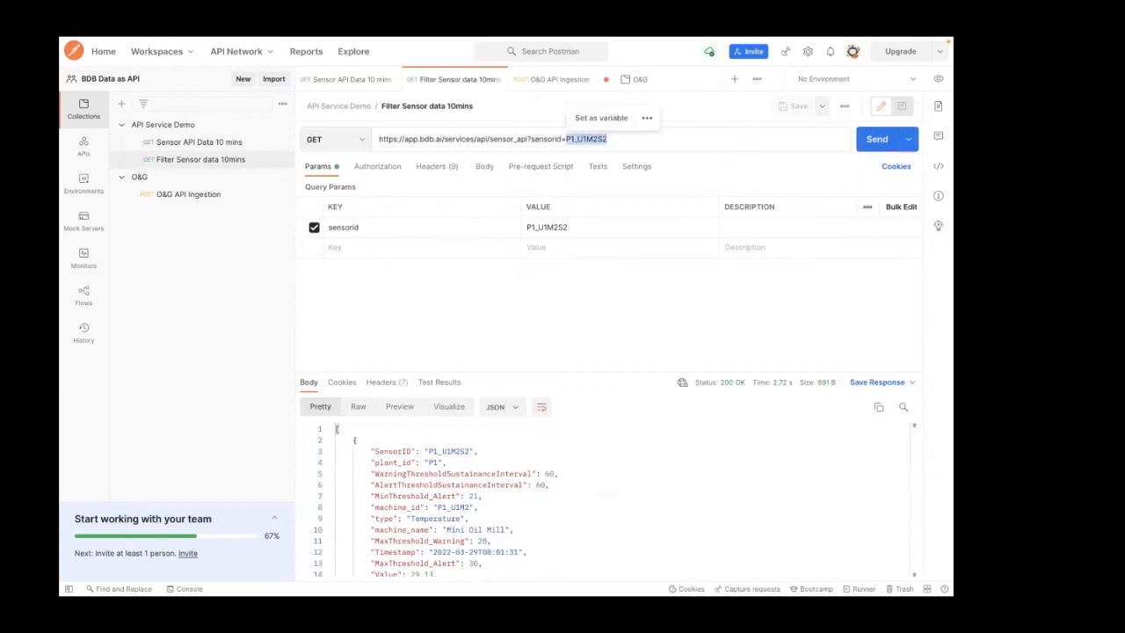
click(877, 139)
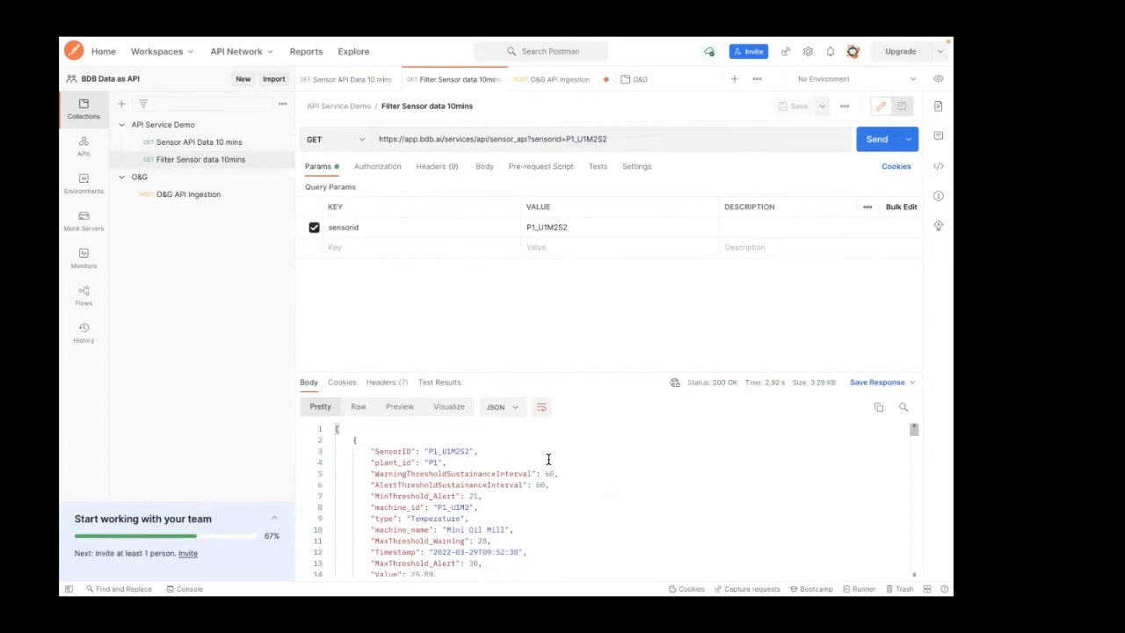
scroll(515, 469, down, 10)
scroll(515, 469, up, 10)
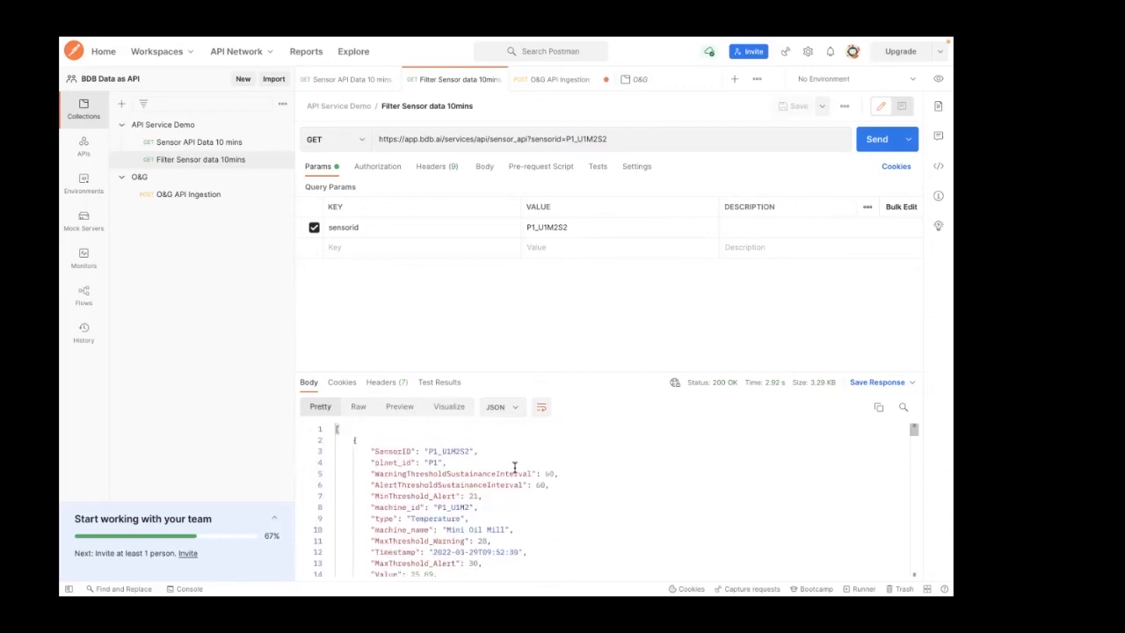